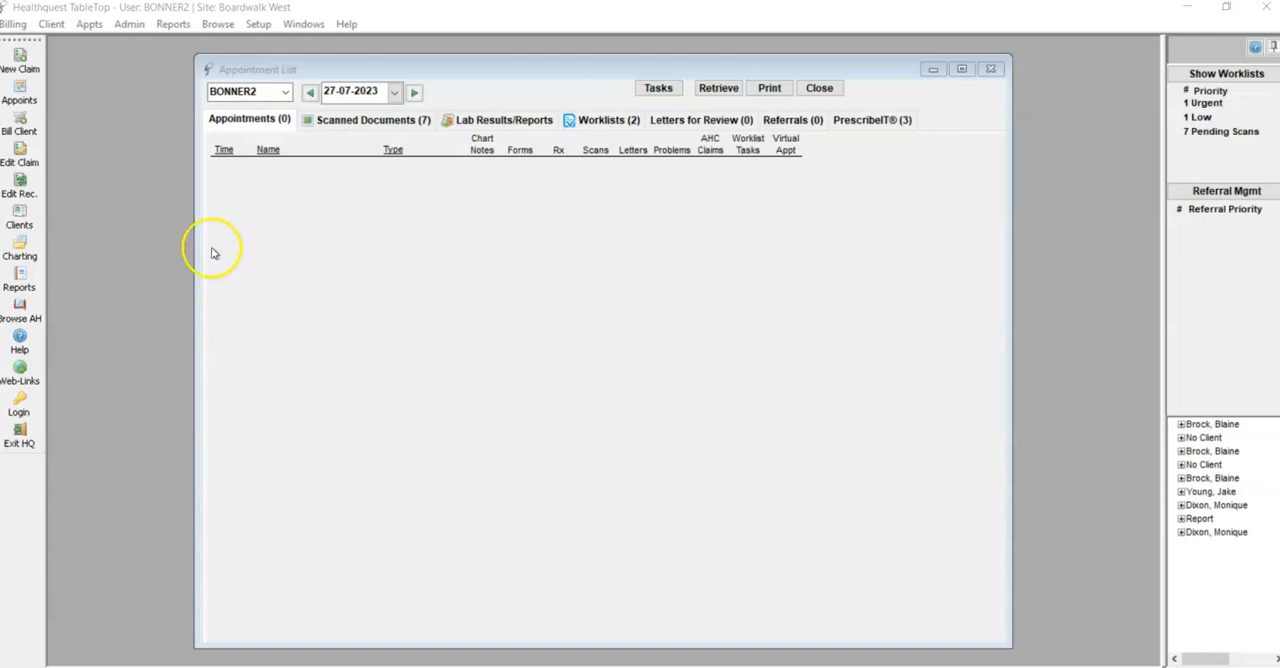
# Open the patient's chart and show the medication list with the For Review group expanded
pyautogui.click(25, 246)
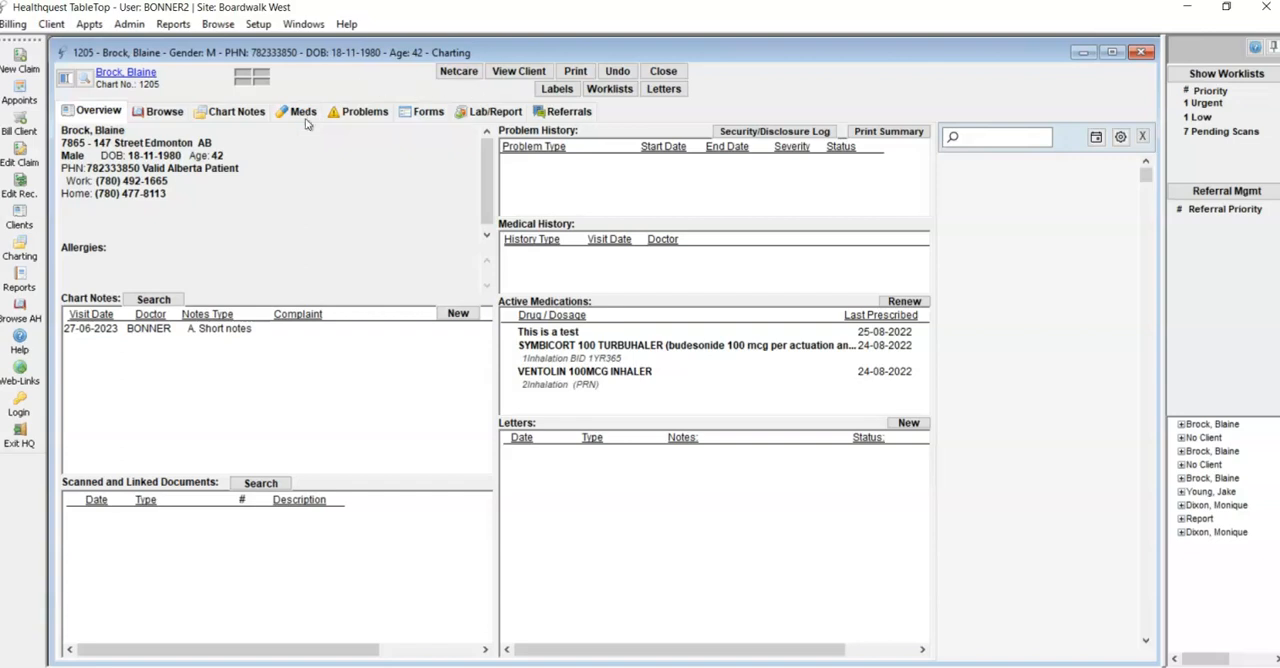
pyautogui.click(304, 114)
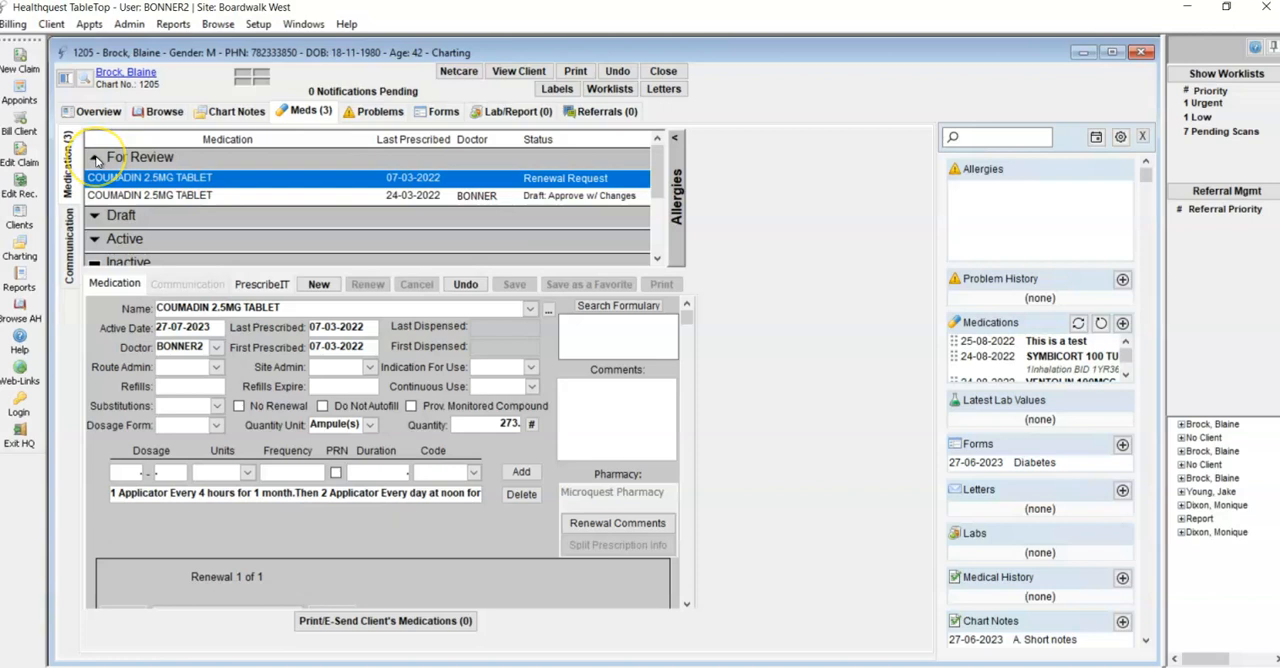
pyautogui.click(95, 158)
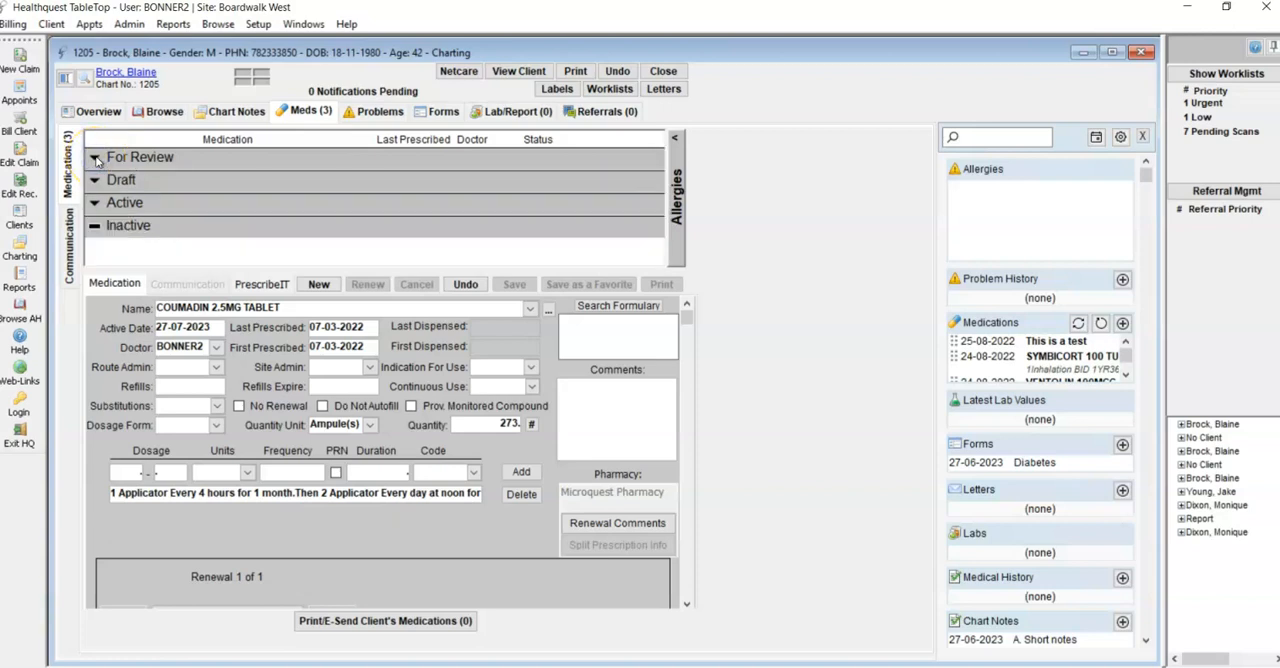
pyautogui.click(95, 158)
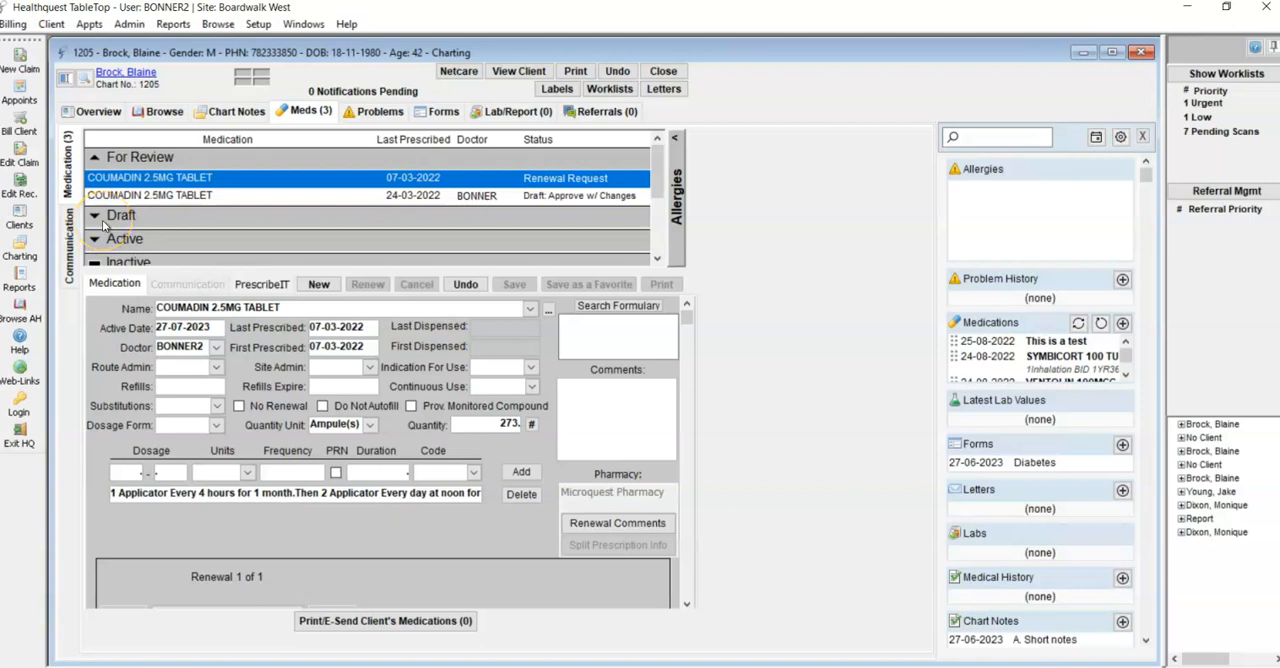
# Create a new medication entry from the favorite Biaxin 250mg Tablet - 1TAB BID 7D in the medication lookup
pyautogui.click(319, 285)
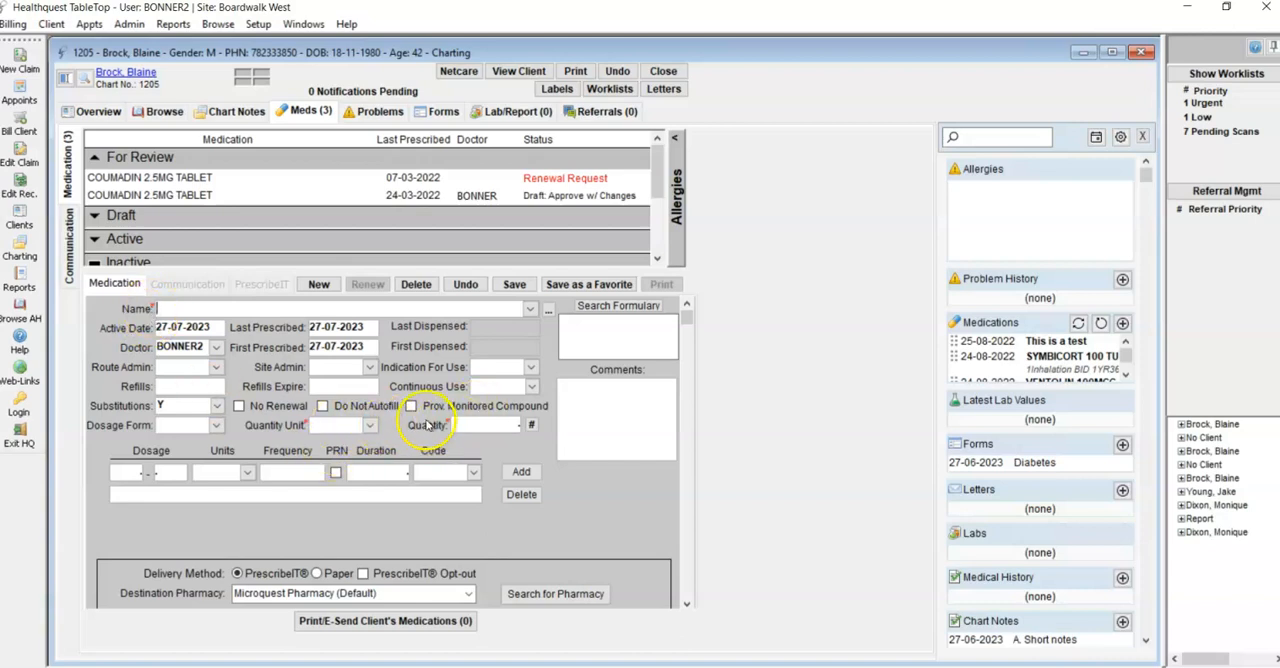
pyautogui.click(530, 311)
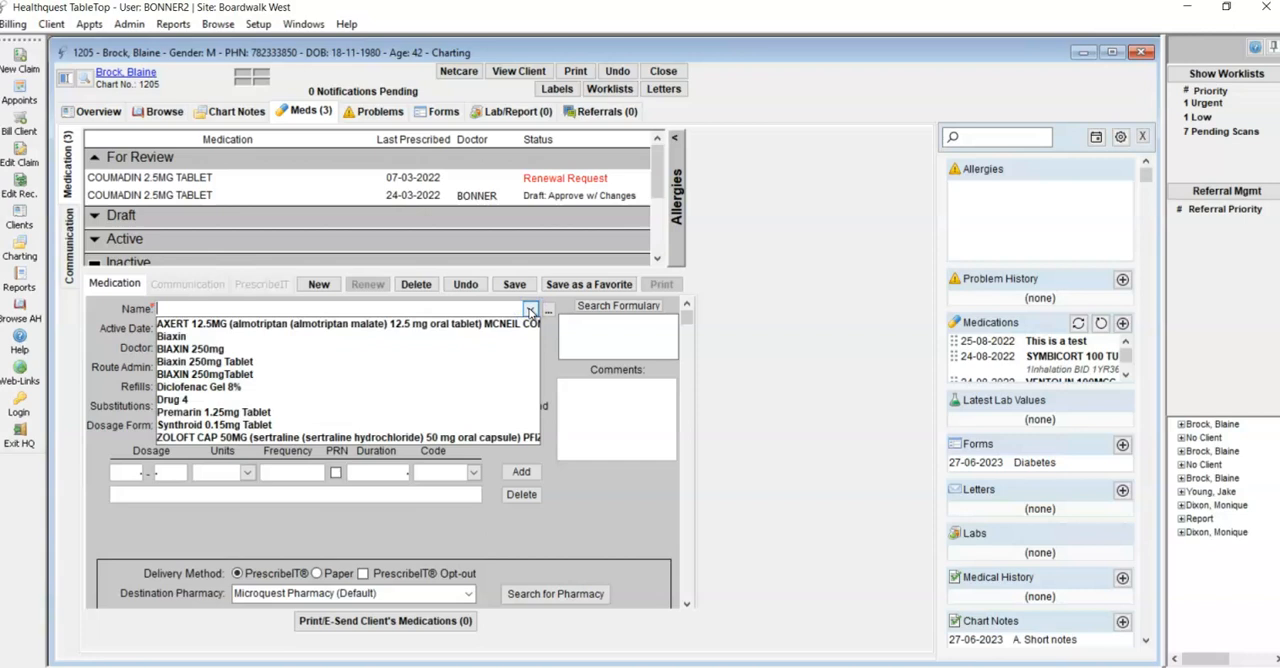
pyautogui.click(530, 310)
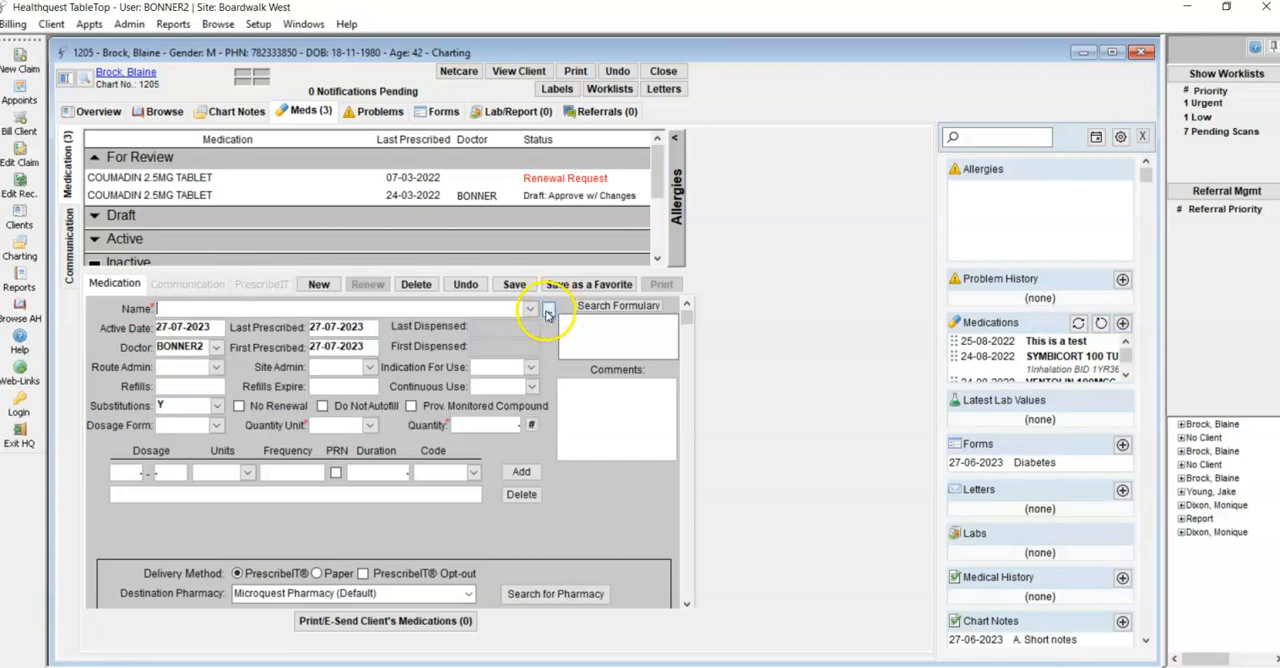
pyautogui.click(548, 311)
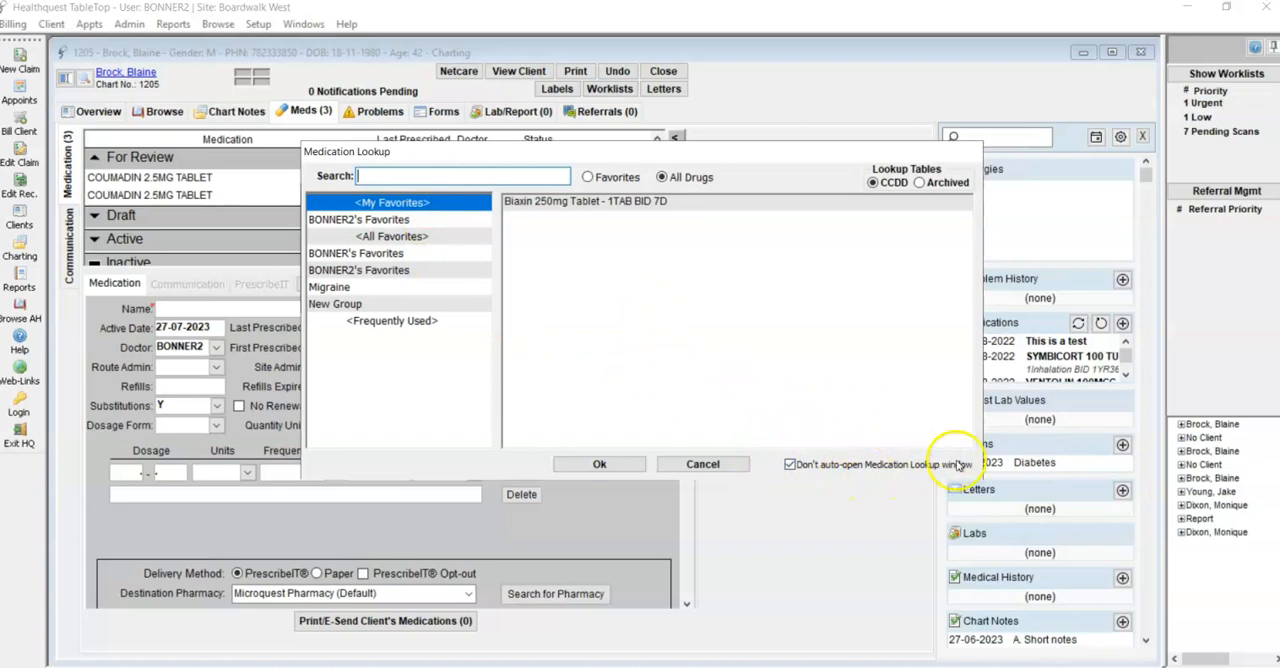
pyautogui.click(789, 464)
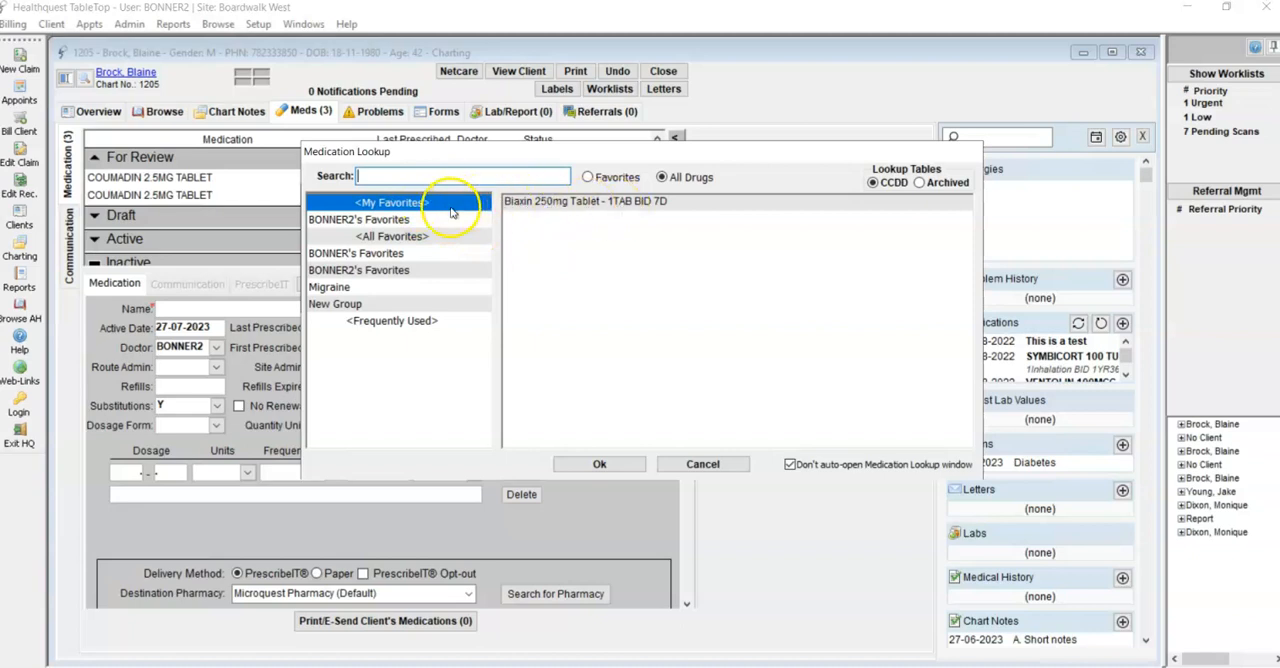
pyautogui.click(605, 201)
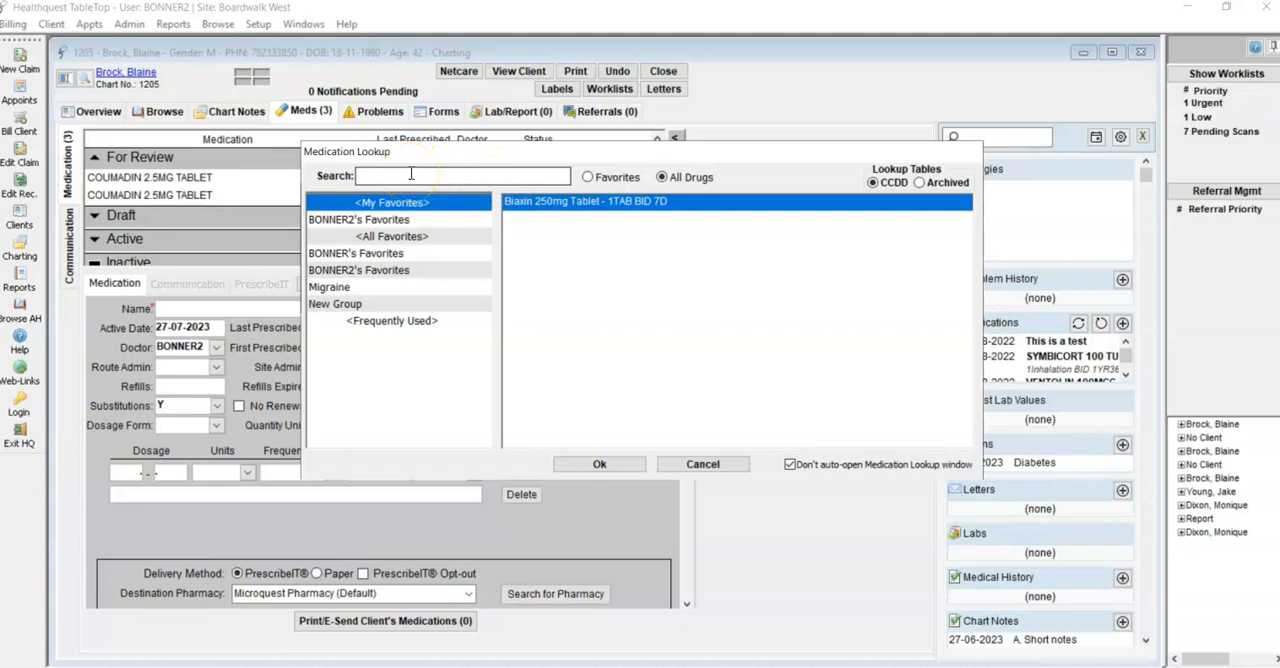
pyautogui.click(604, 463)
pyautogui.click(616, 406)
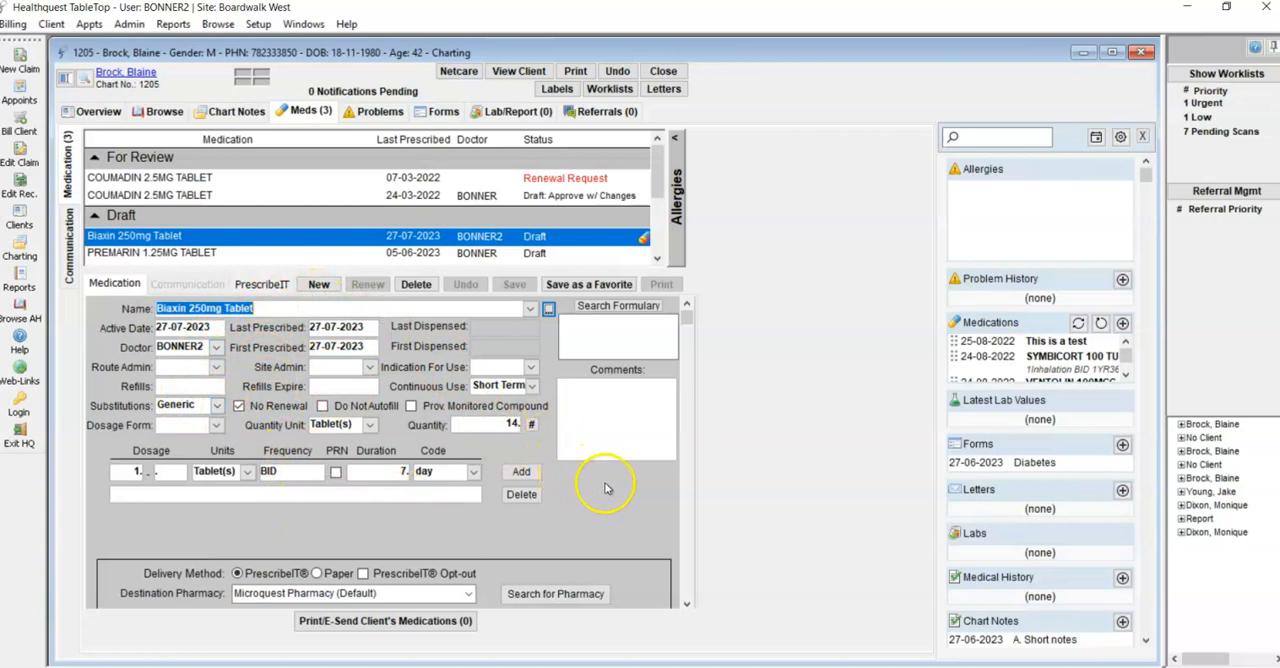
pyautogui.click(588, 286)
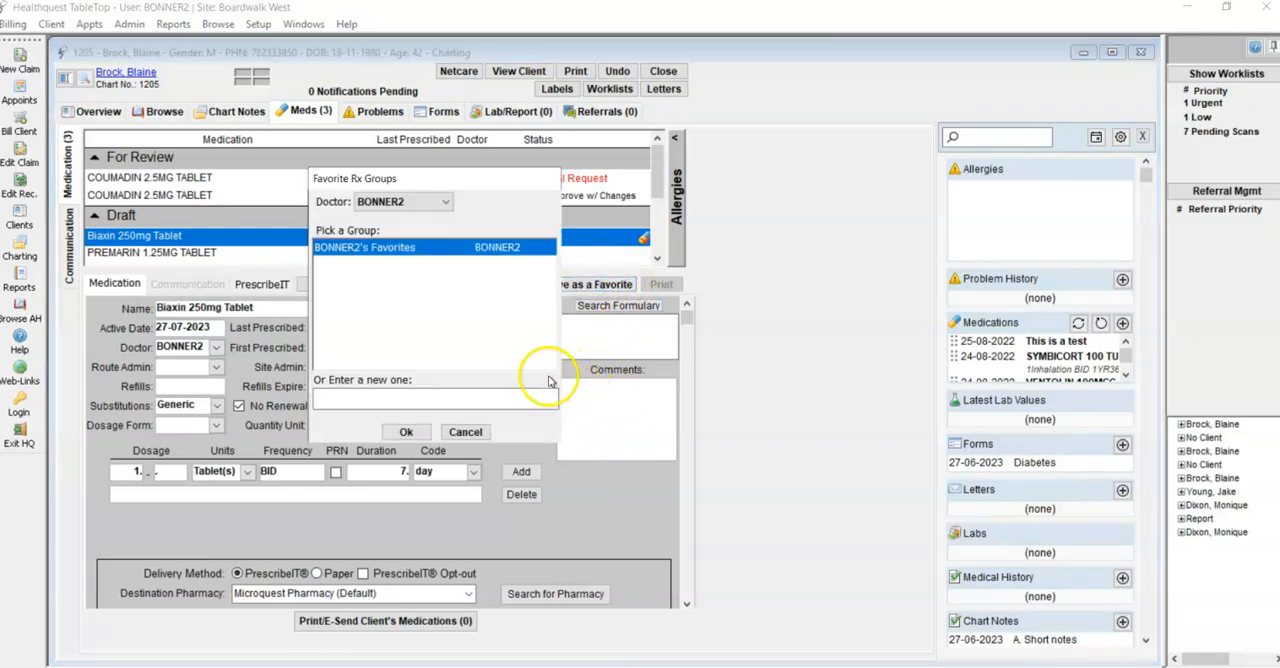
pyautogui.click(445, 202)
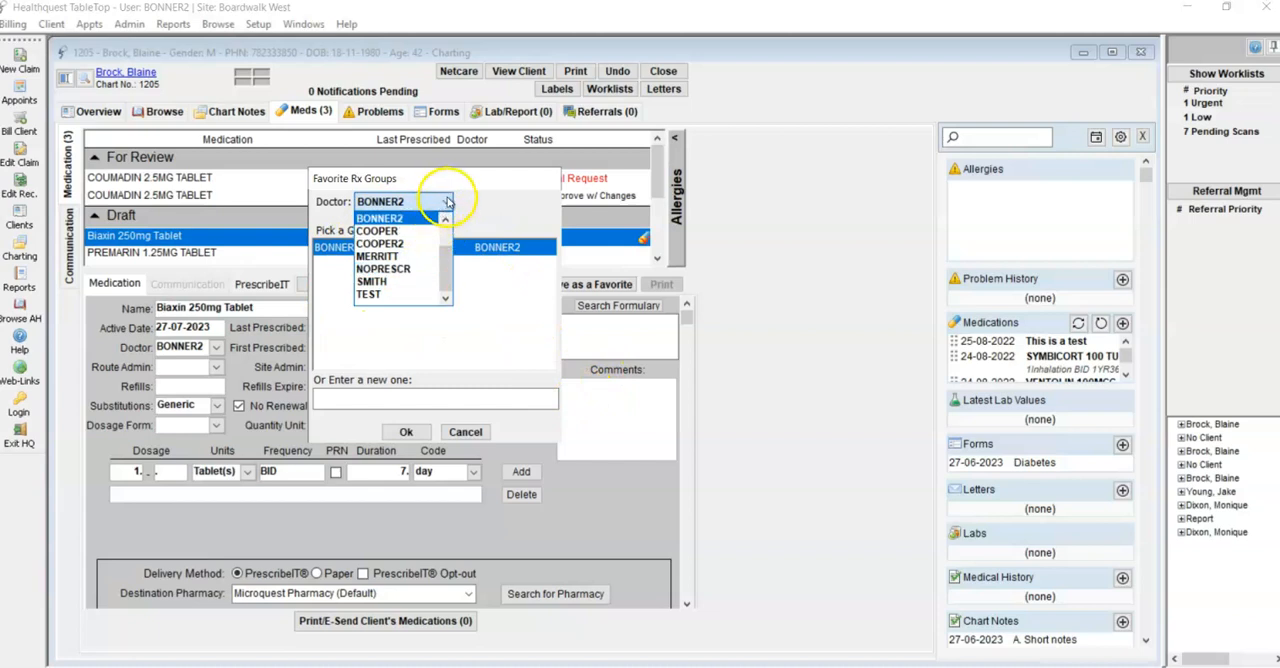
pyautogui.click(445, 202)
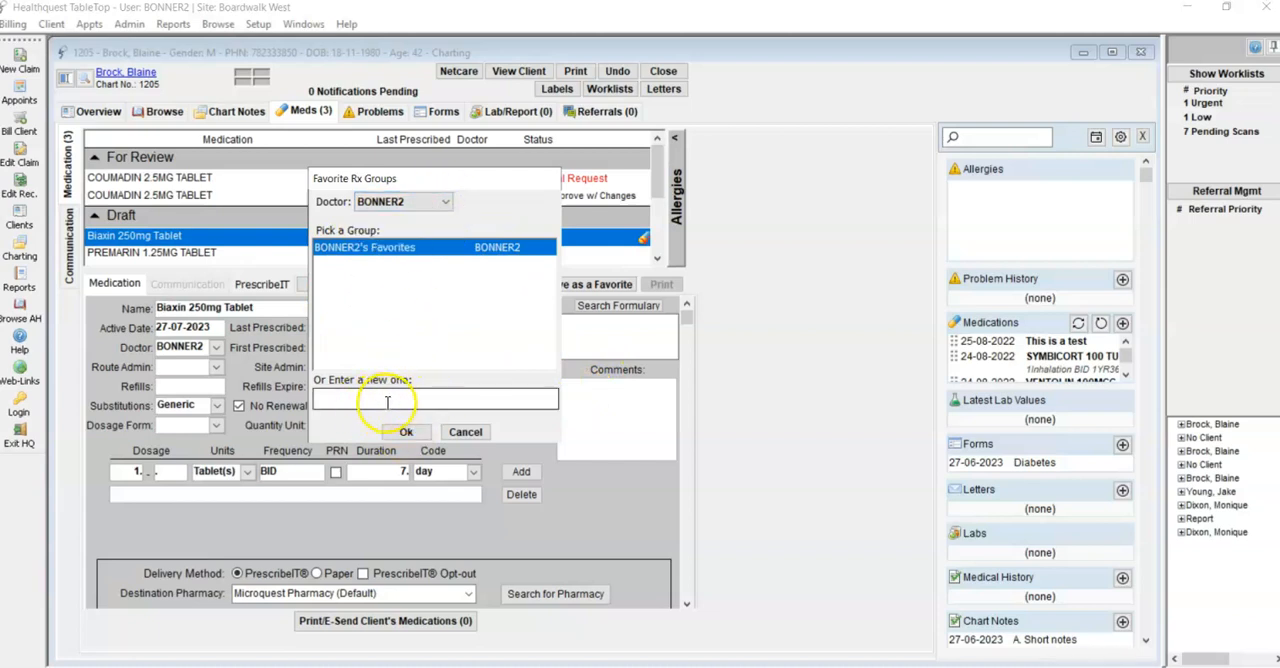
pyautogui.click(466, 434)
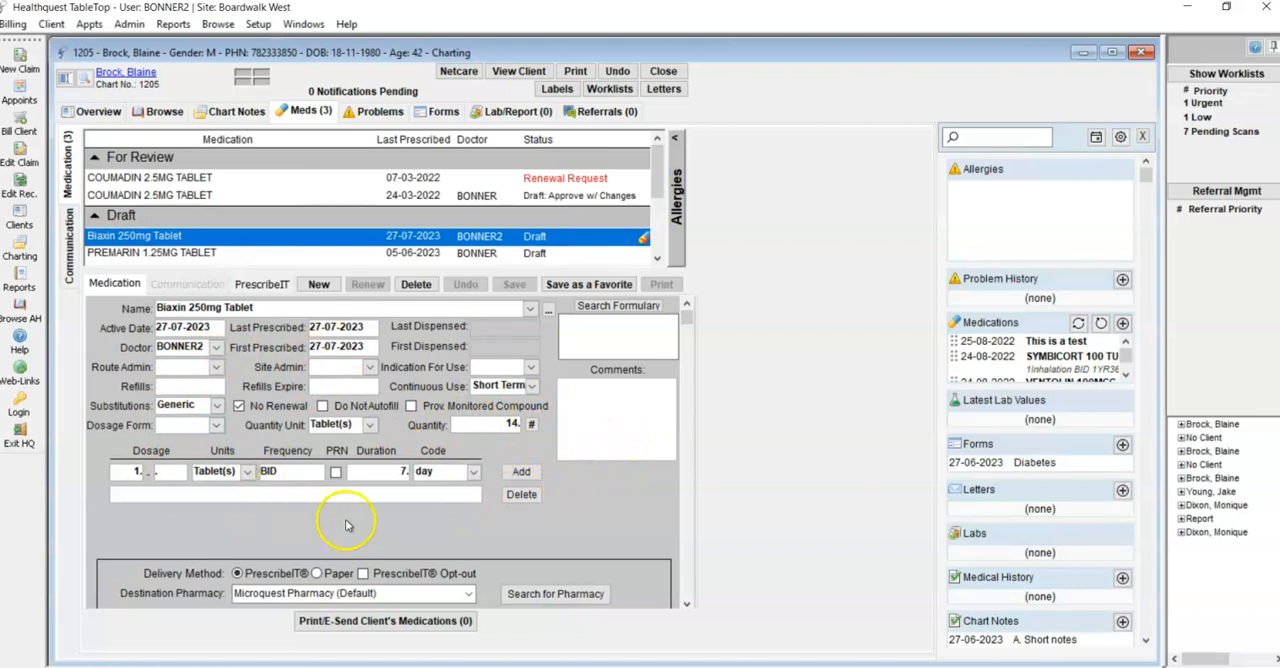
# Select Microquest Pharmacy (Default) as the destination pharmacy for the Biaxin prescription
pyautogui.moveTo(686, 329); pyautogui.dragTo(694, 460)
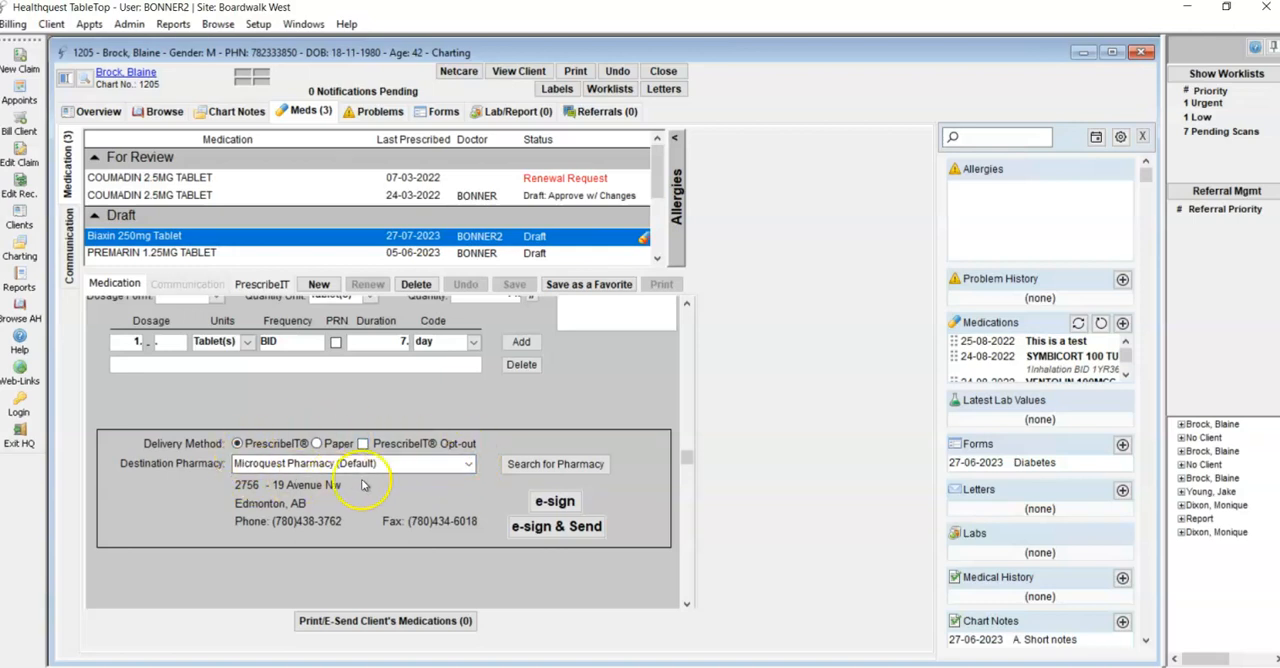
pyautogui.click(468, 464)
pyautogui.click(468, 464)
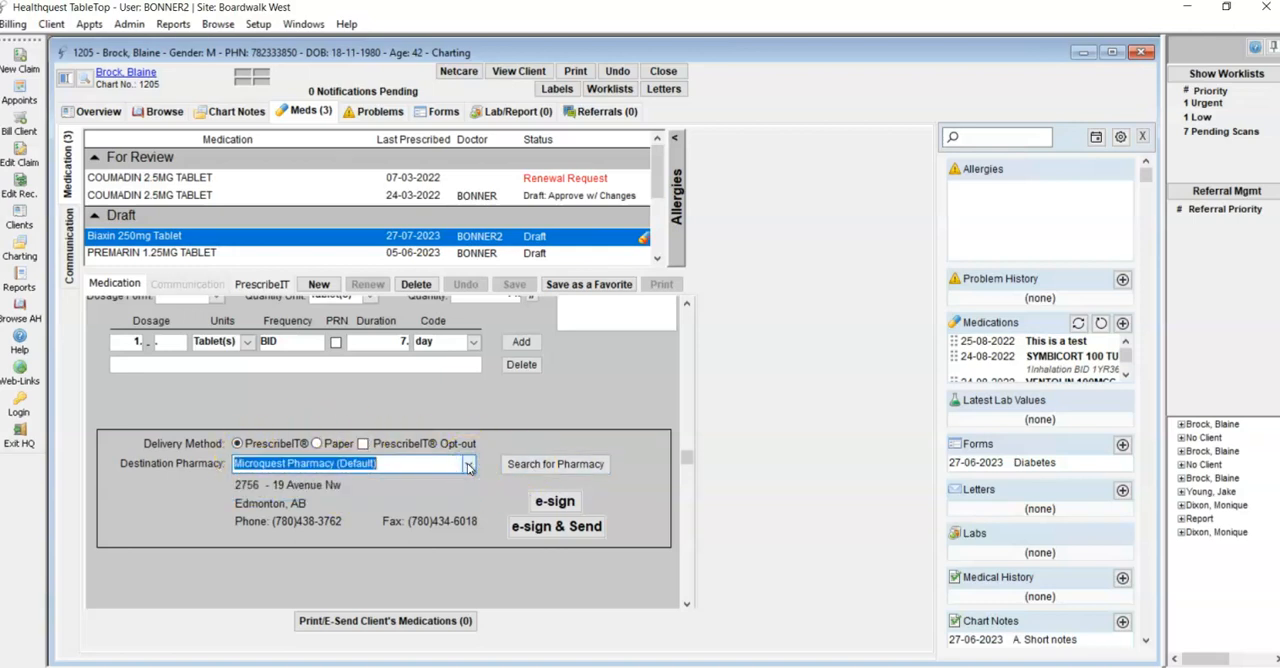
pyautogui.click(469, 466)
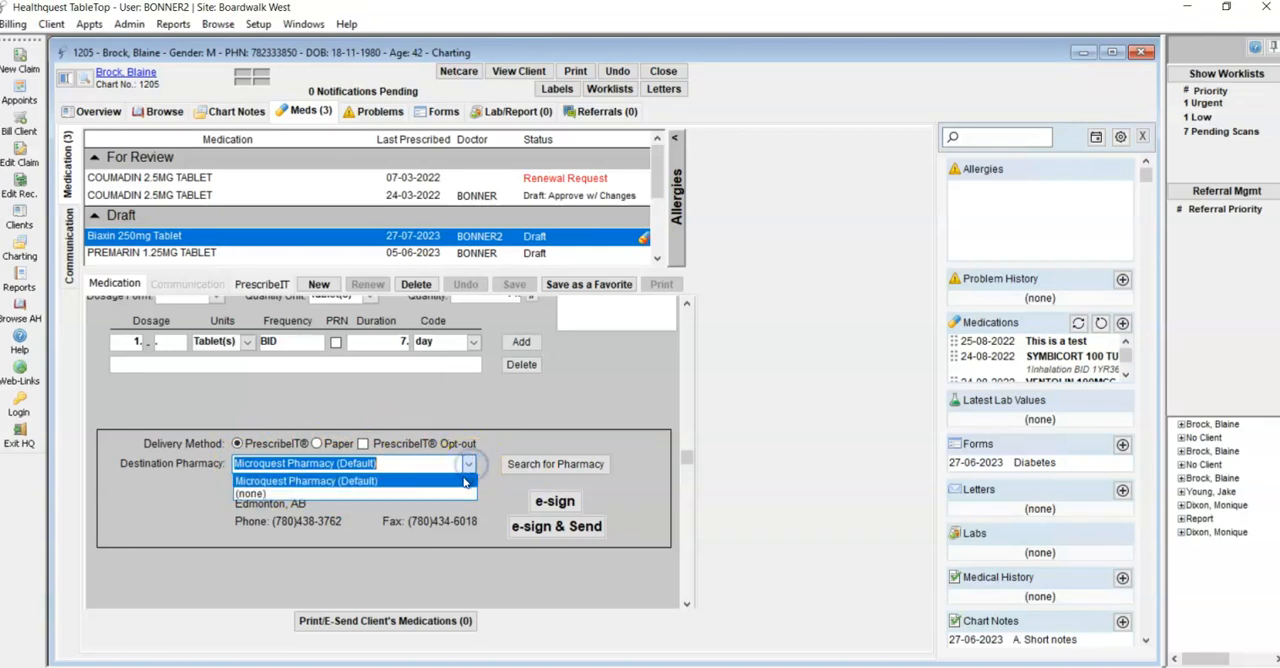
pyautogui.click(464, 481)
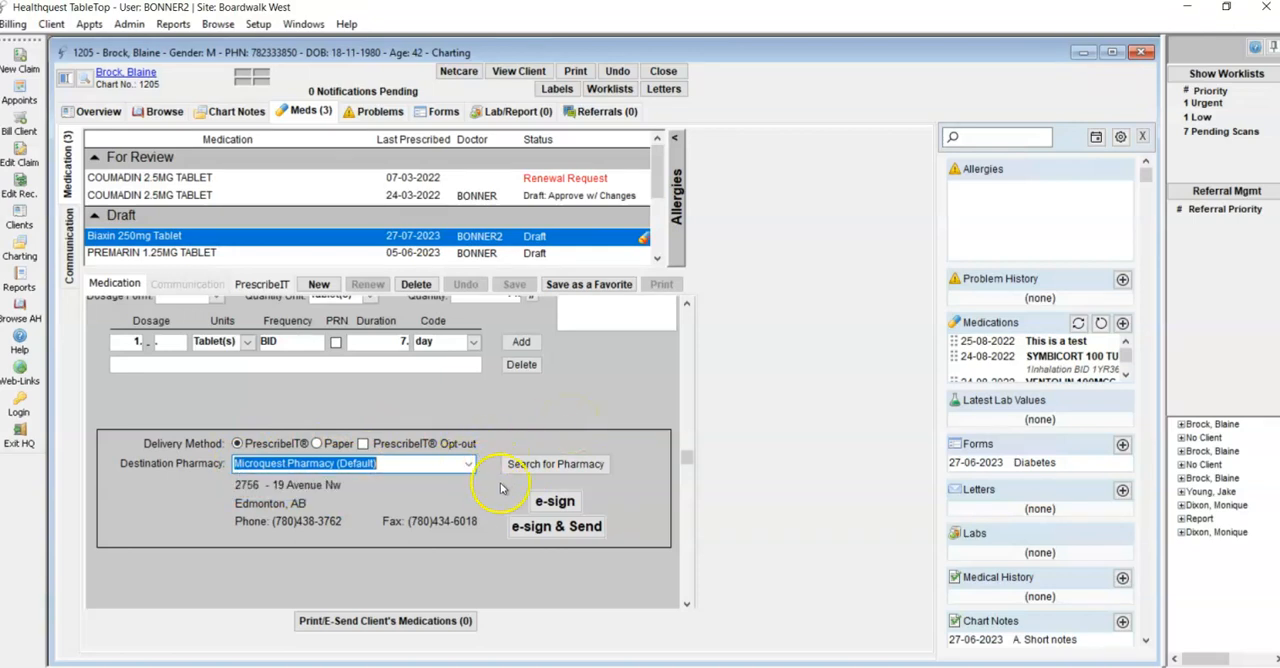
pyautogui.click(557, 465)
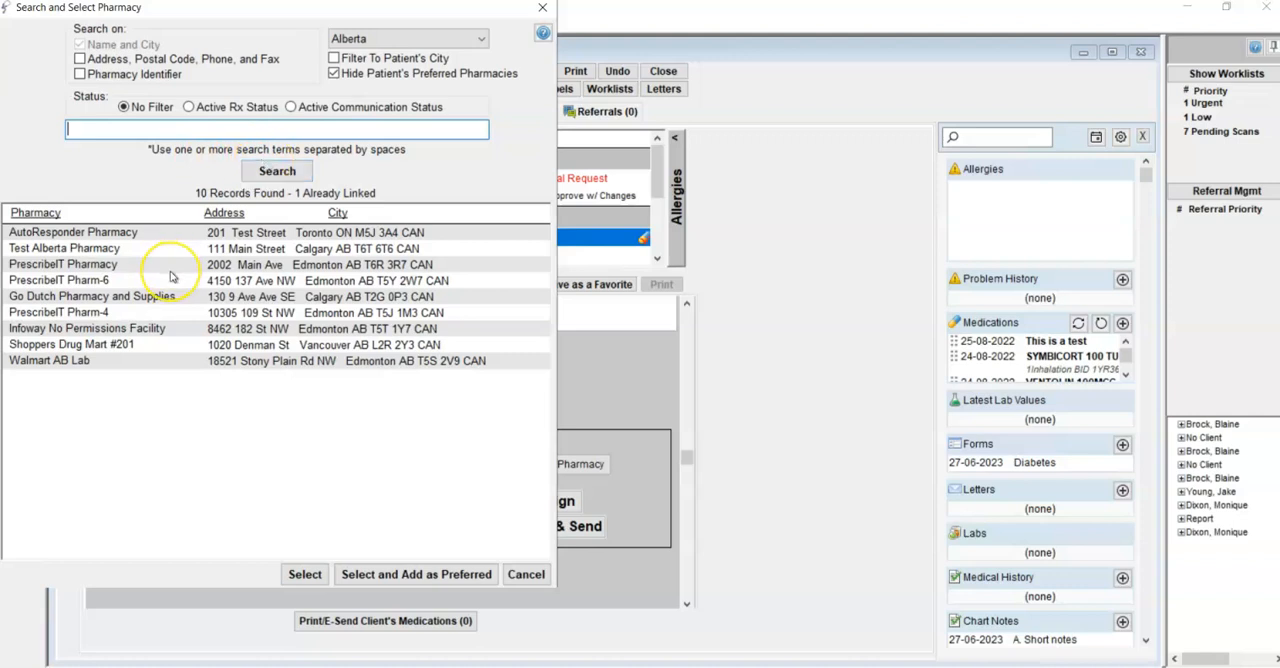
pyautogui.click(157, 366)
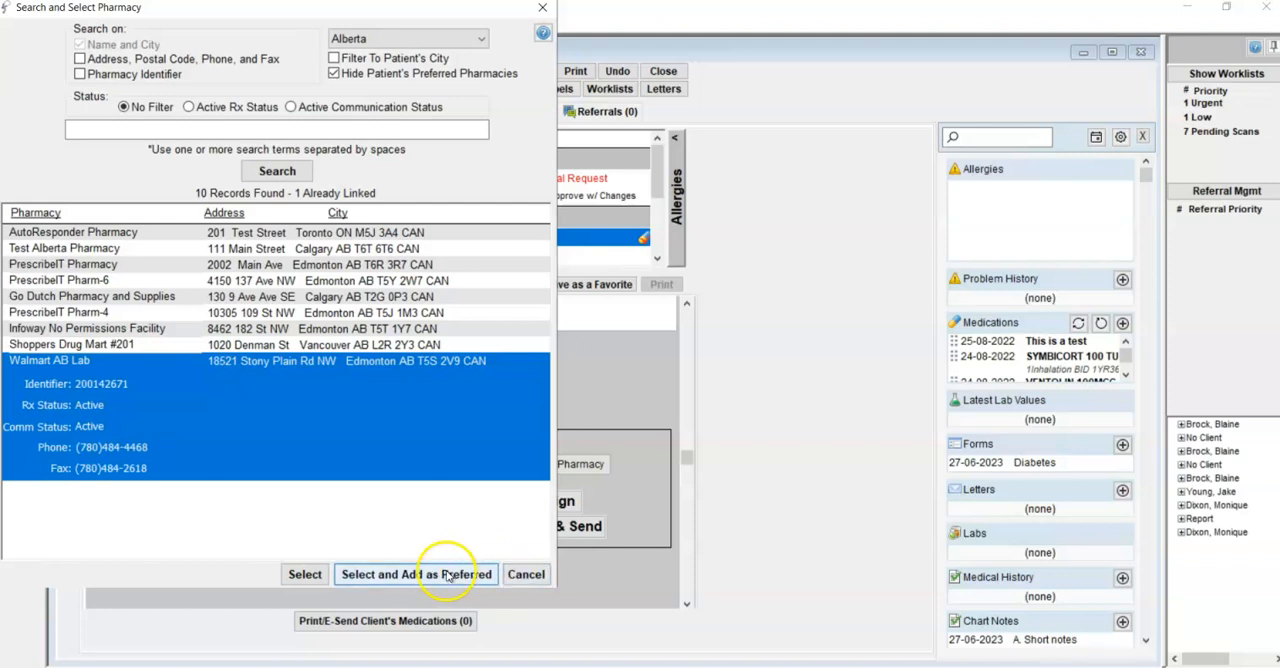
pyautogui.click(526, 574)
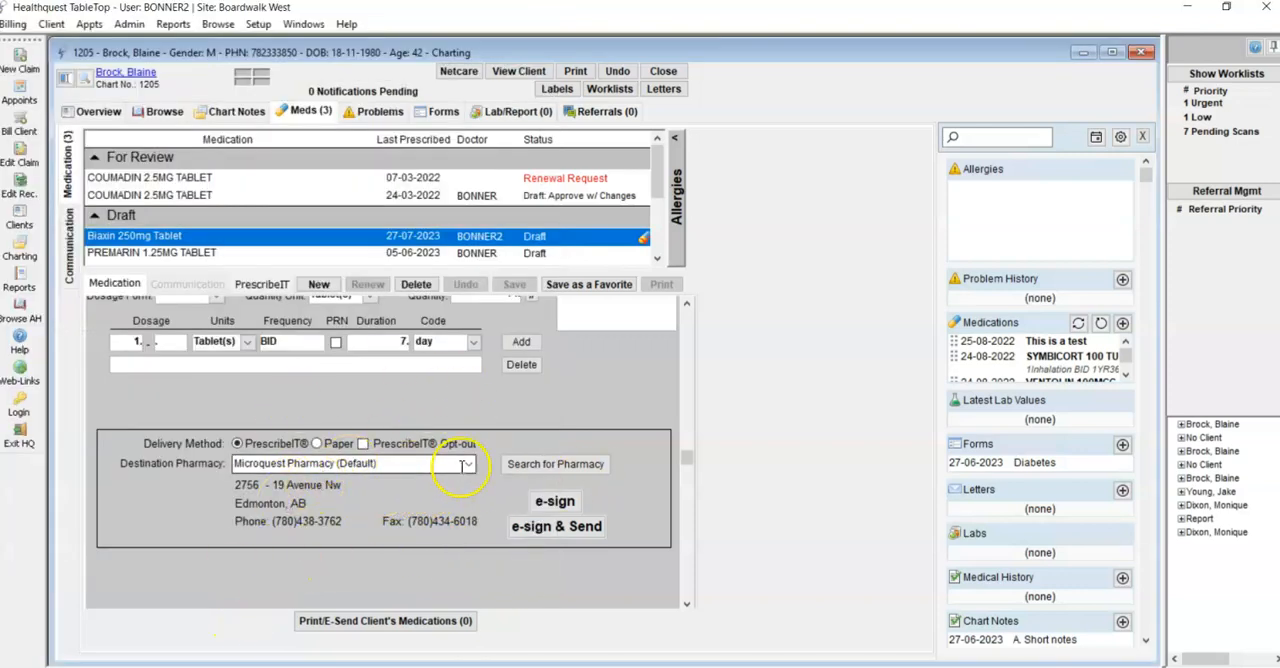
# E-sign and send the Biaxin 250mg Tablet prescription through PrescribeIT and check its entry in the medication list
pyautogui.click(586, 529)
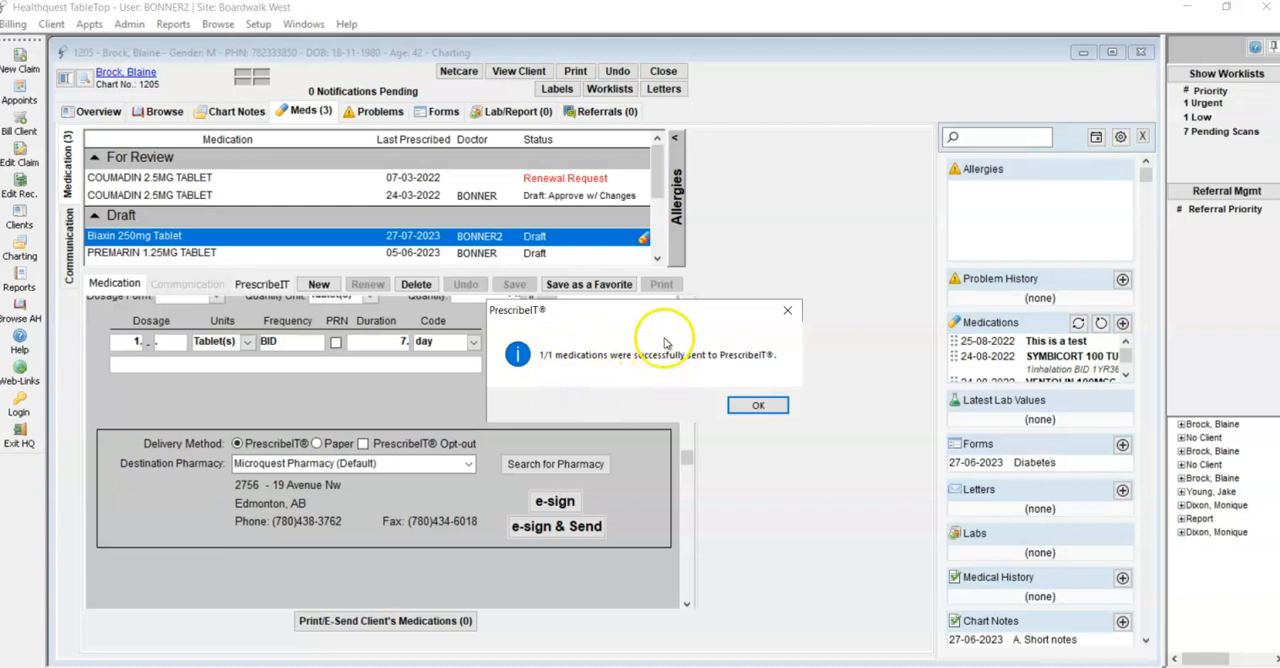
pyautogui.click(760, 406)
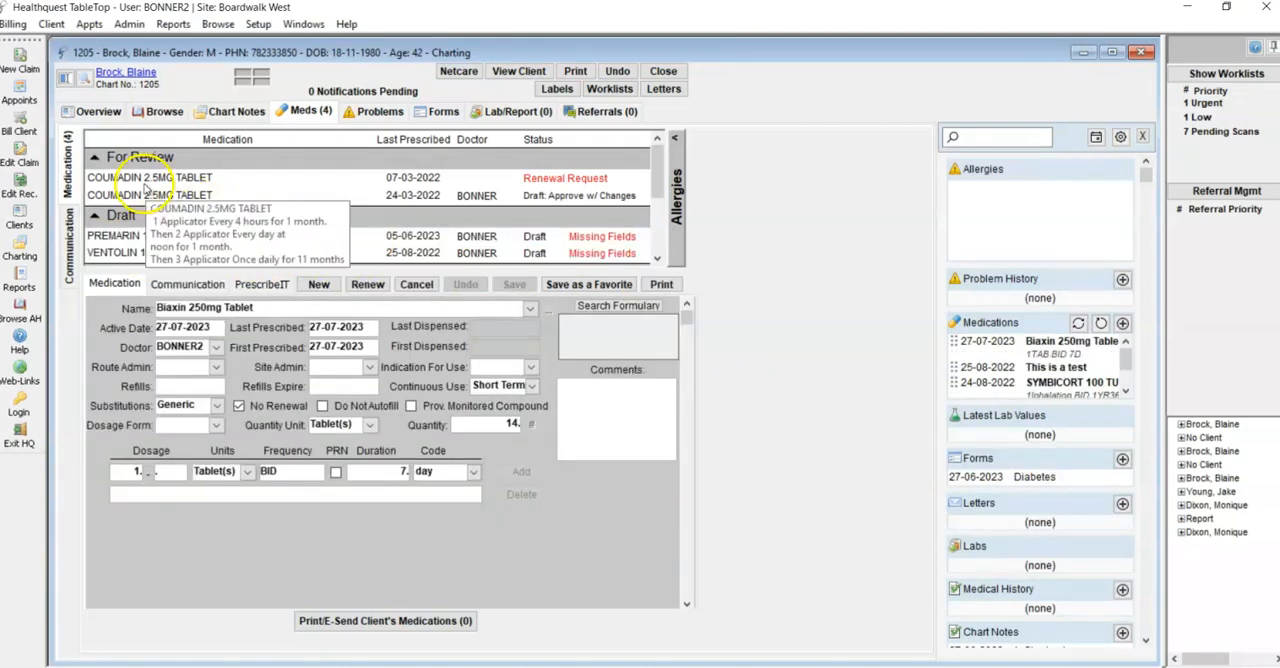
pyautogui.scroll(-2, 145, 186)
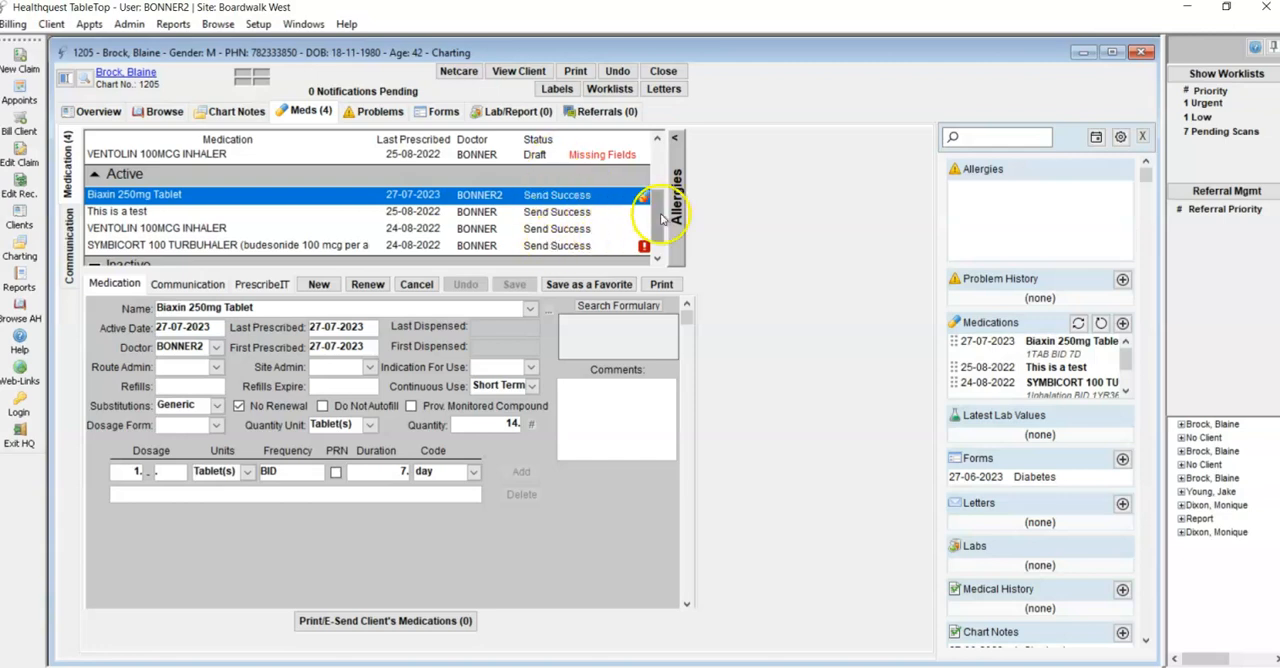
pyautogui.moveTo(660, 218); pyautogui.dragTo(655, 155)
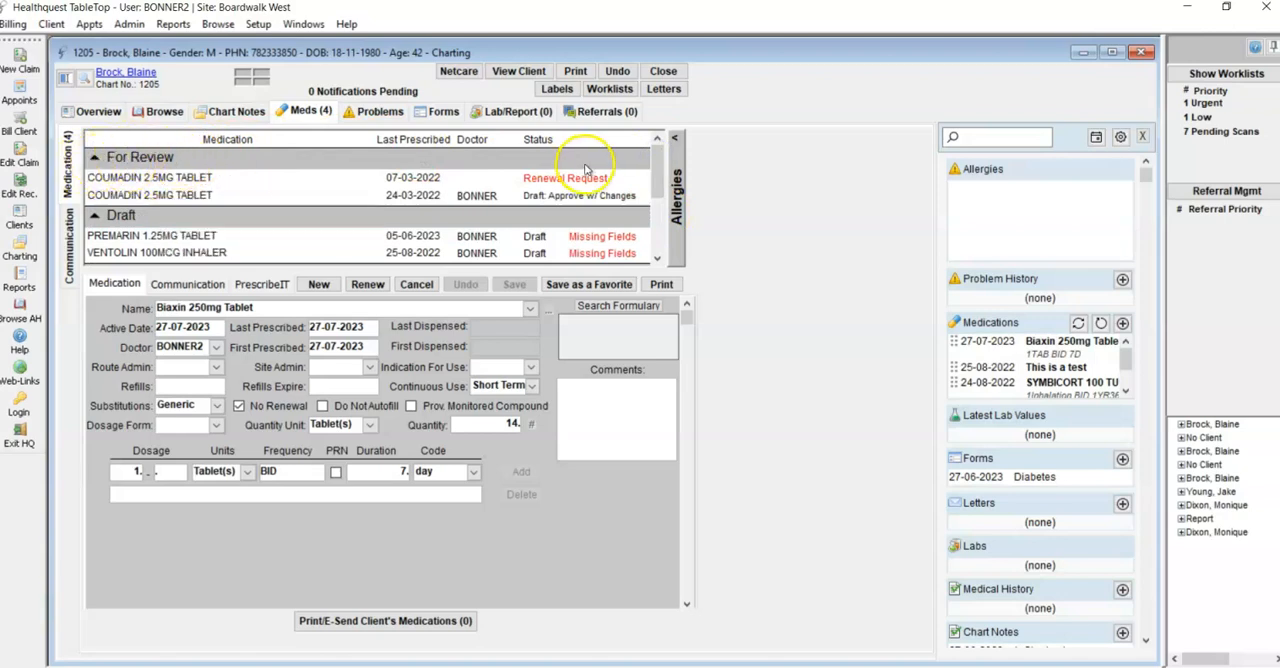
# Minimize the chart, examine the PrescribeIT messages for review, including the fax delivery and RX renewal request, and return to the patient's medications
pyautogui.moveTo(316, 204)
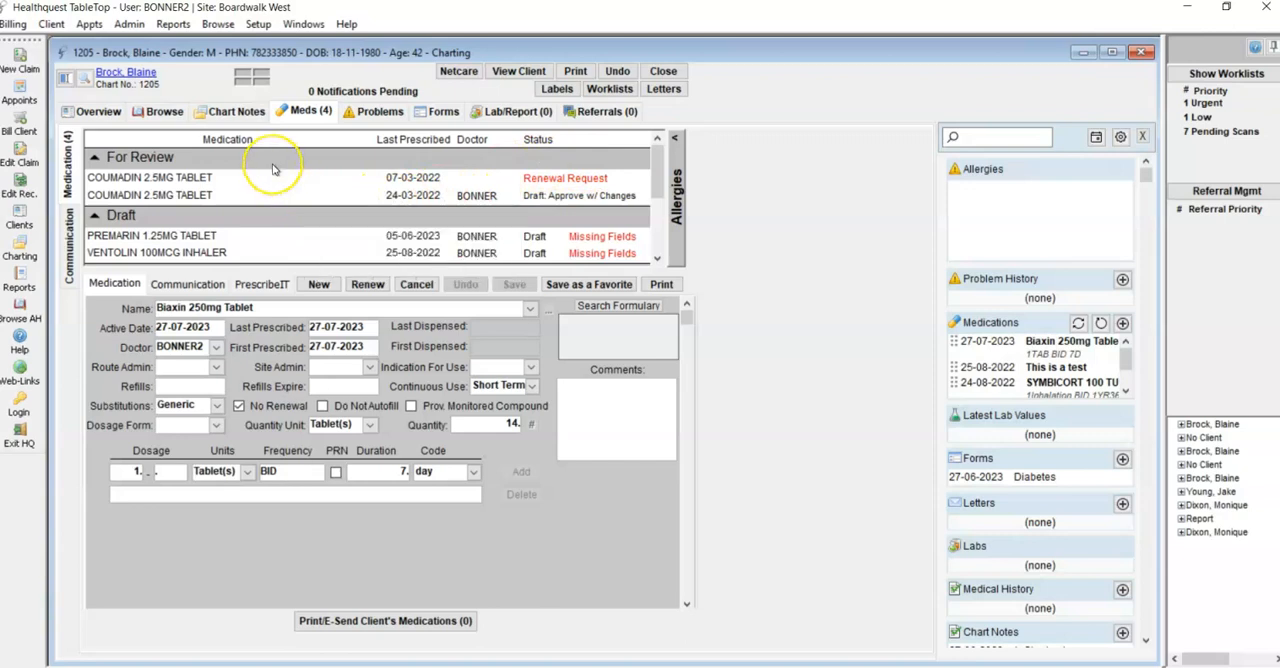
pyautogui.click(1084, 52)
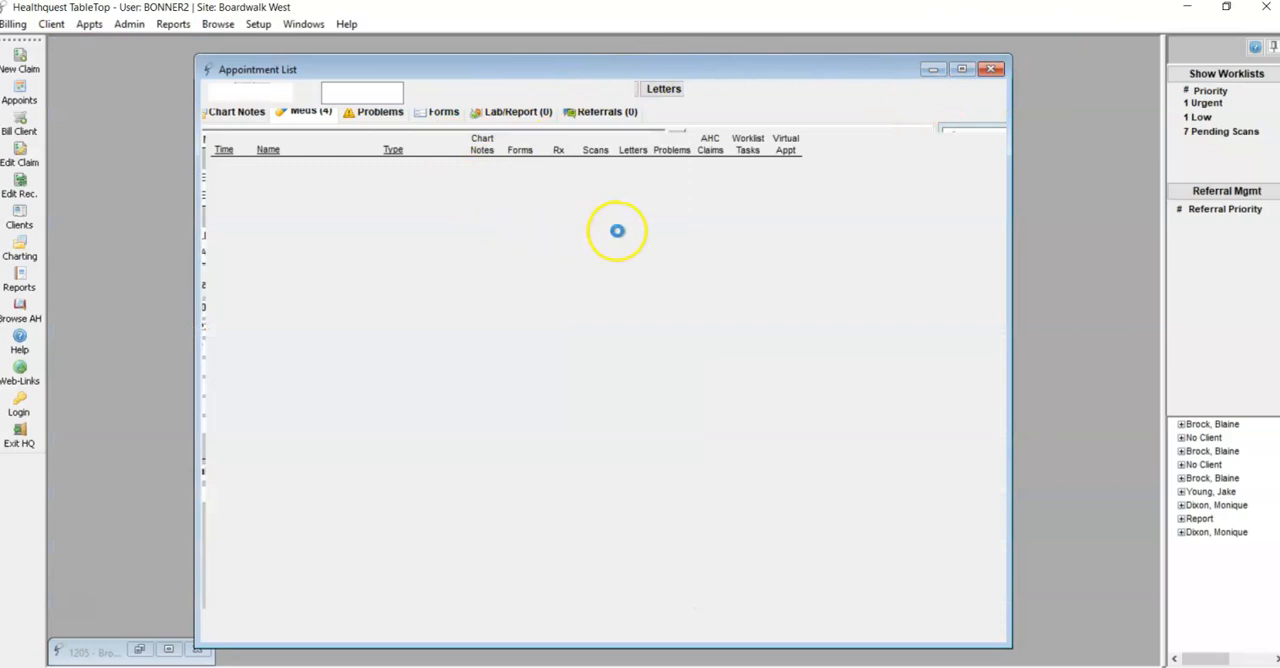
pyautogui.click(858, 120)
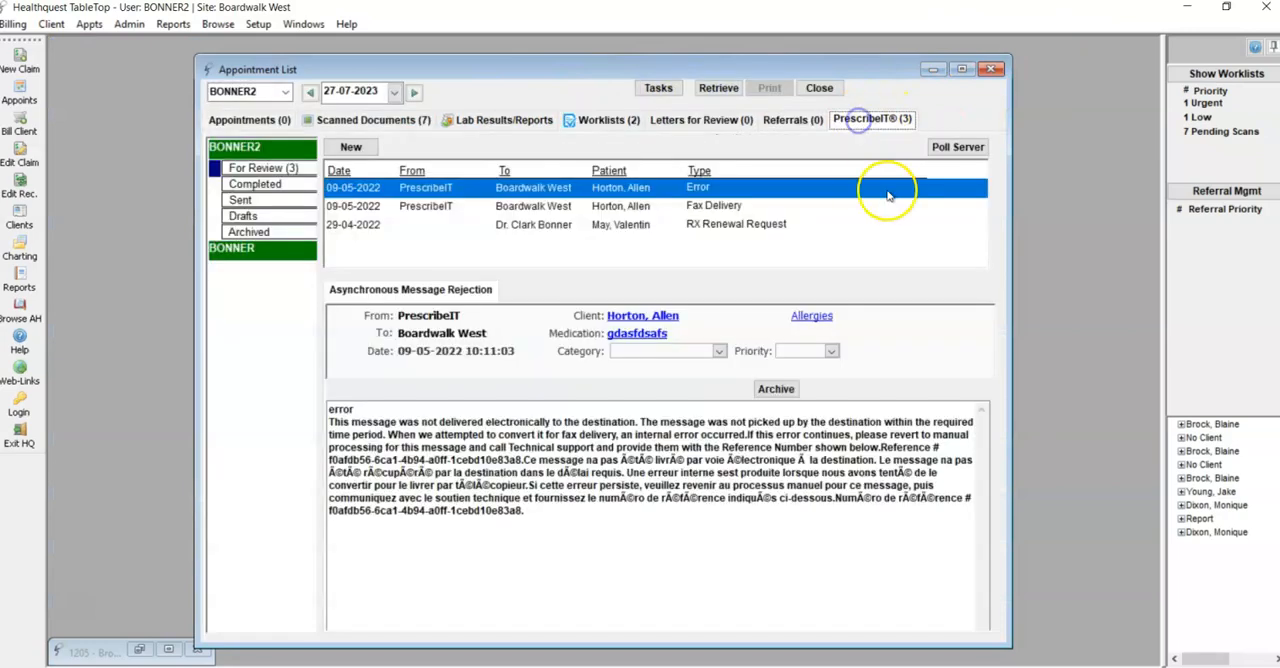
pyautogui.click(256, 167)
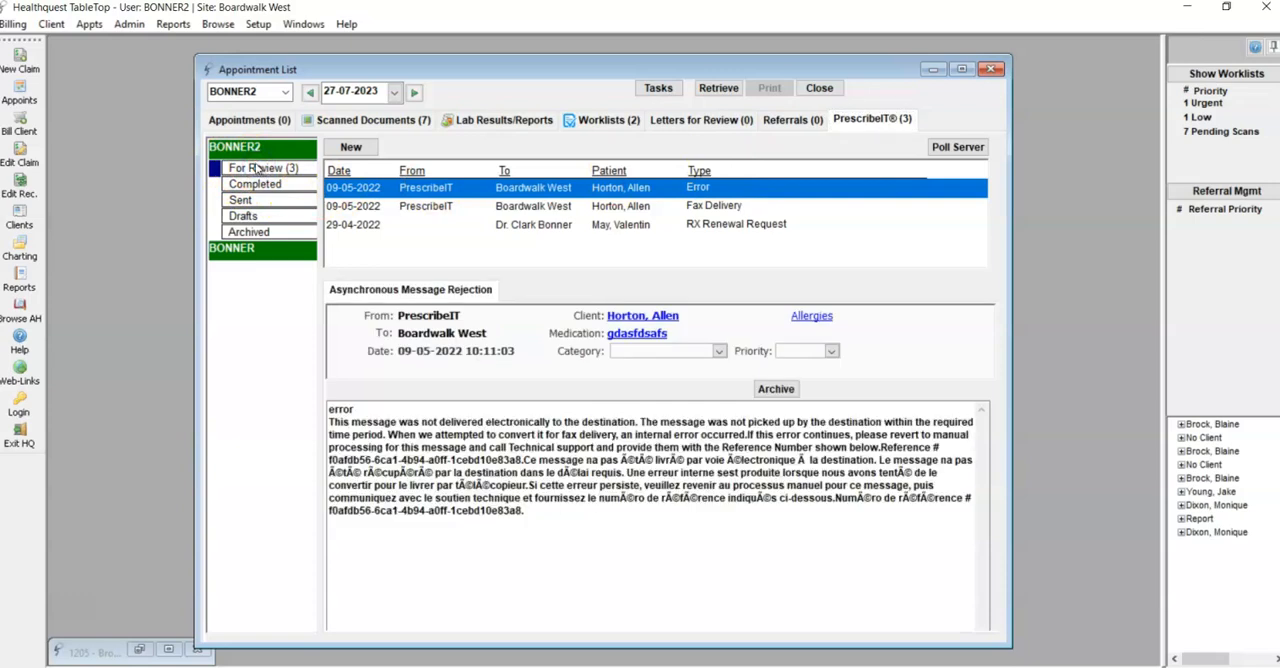
pyautogui.click(617, 205)
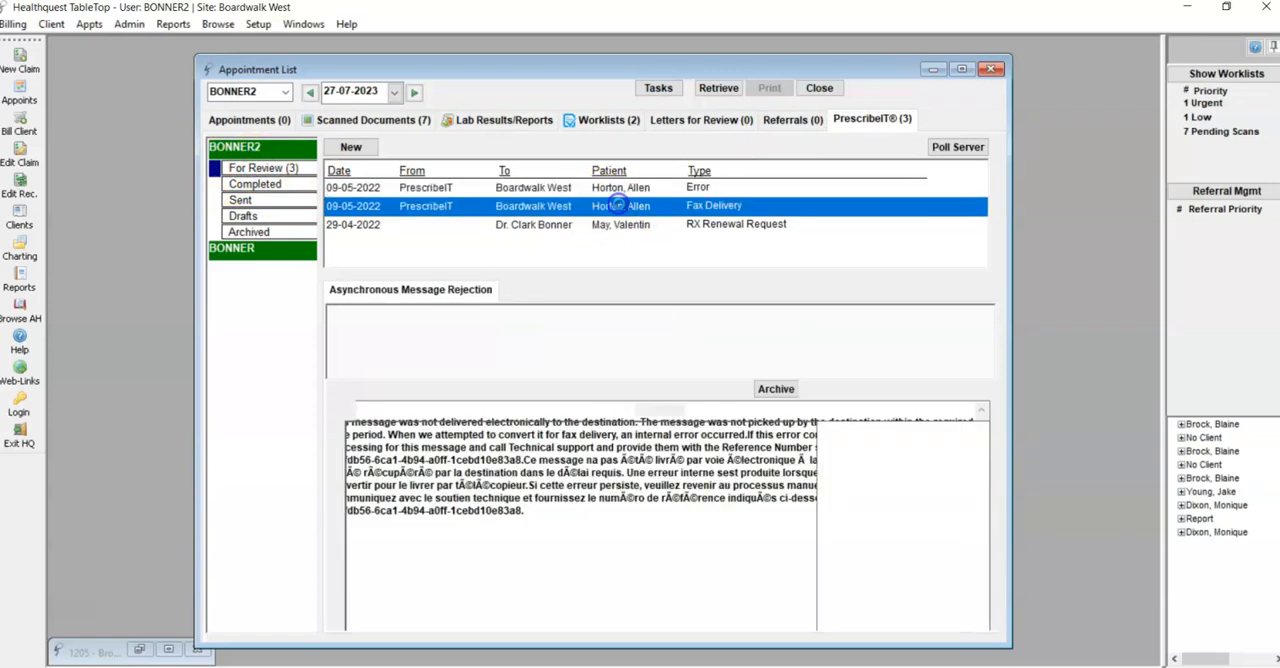
pyautogui.click(617, 224)
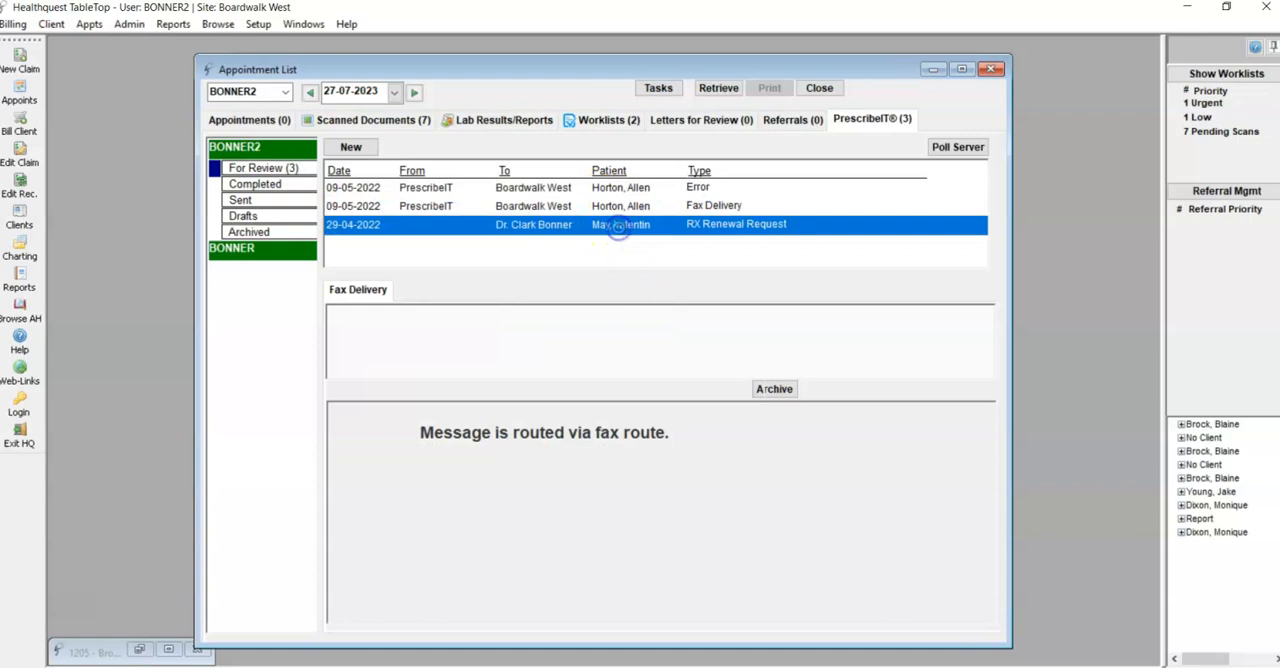
pyautogui.doubleClick(617, 224)
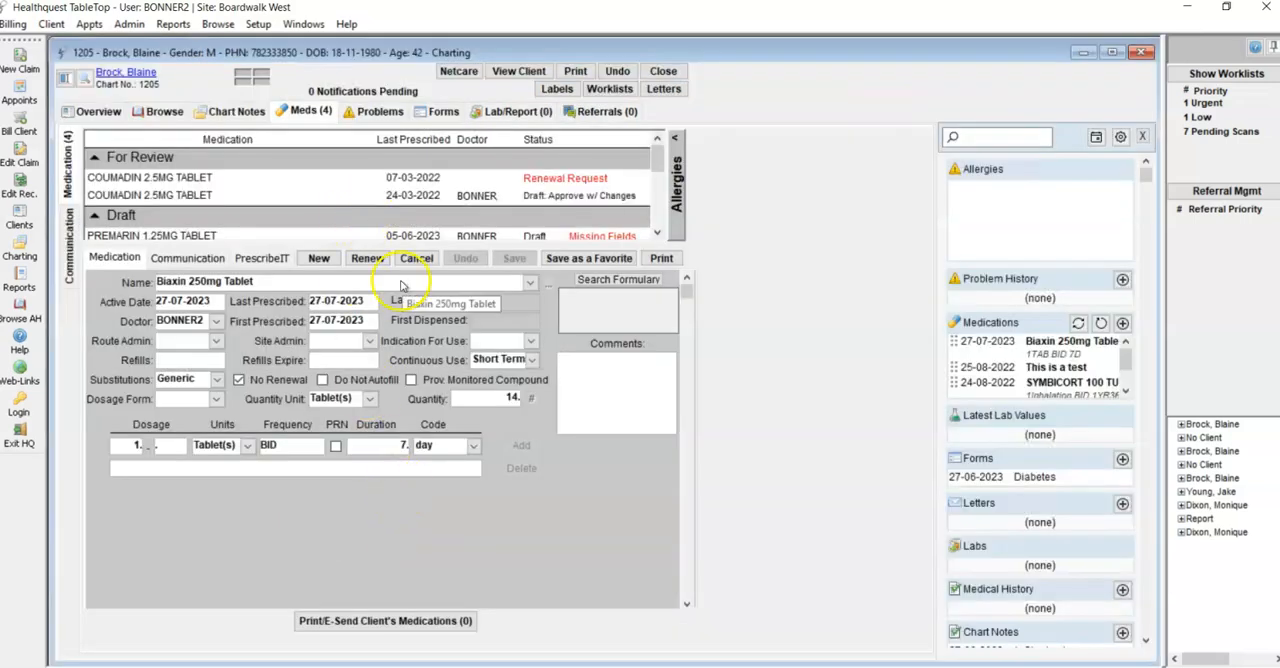
# Try the PrescribeIT opt-out with printing on the COUMADIN 2.5MG TABLET paper prescription and look through the active medications
pyautogui.click(414, 234)
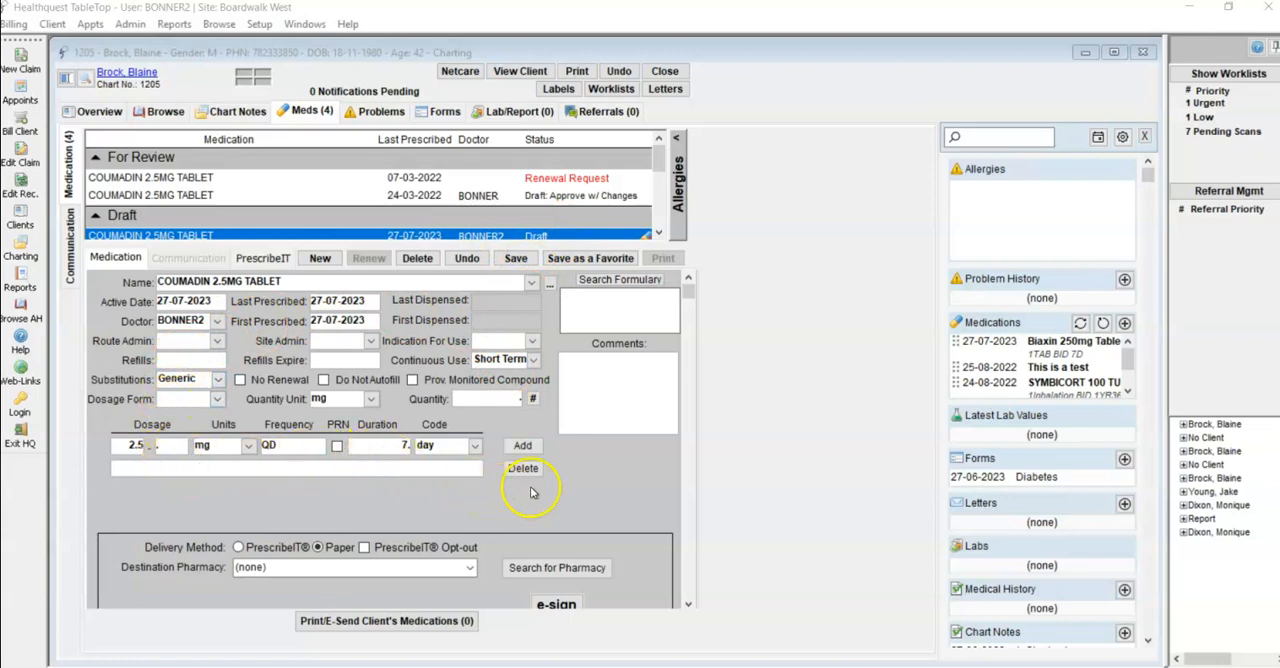
pyautogui.moveTo(687, 290); pyautogui.dragTo(689, 423)
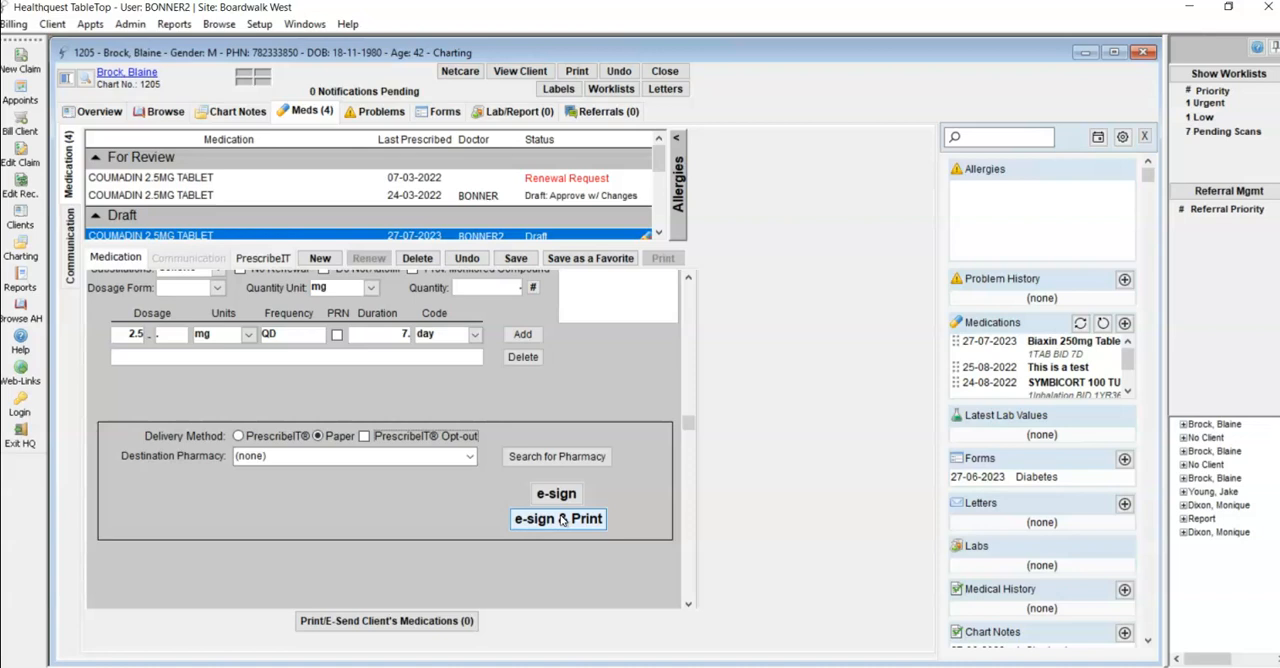
pyautogui.click(365, 437)
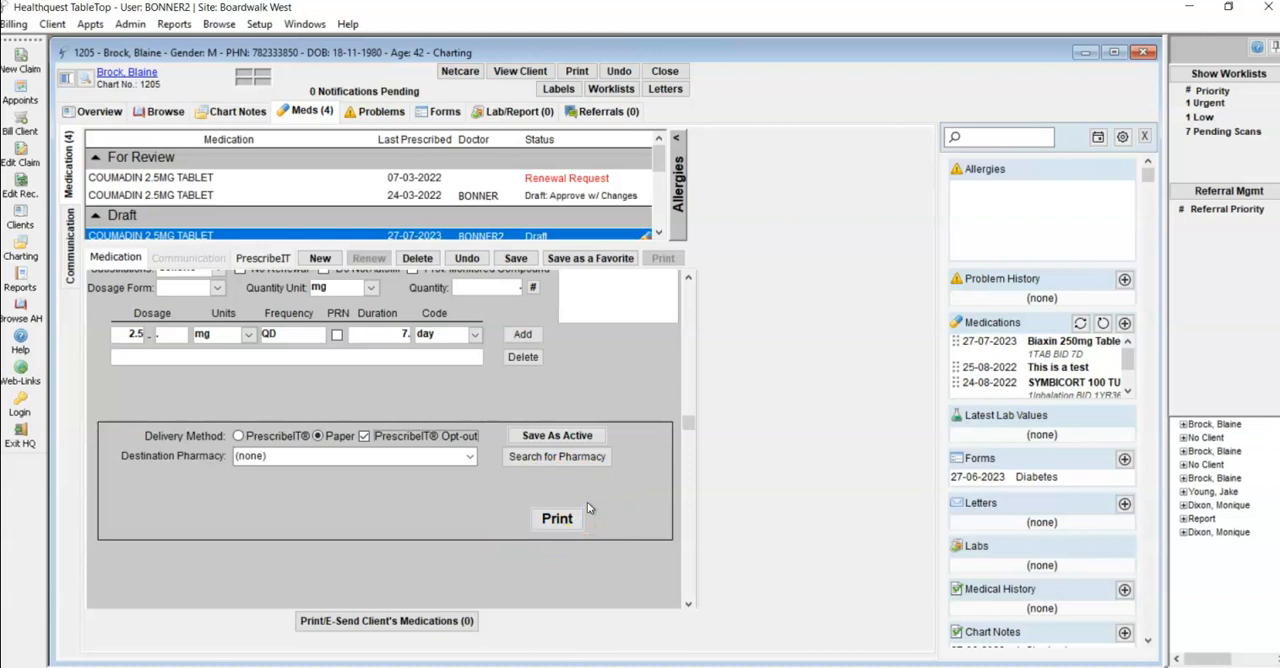
pyautogui.click(557, 518)
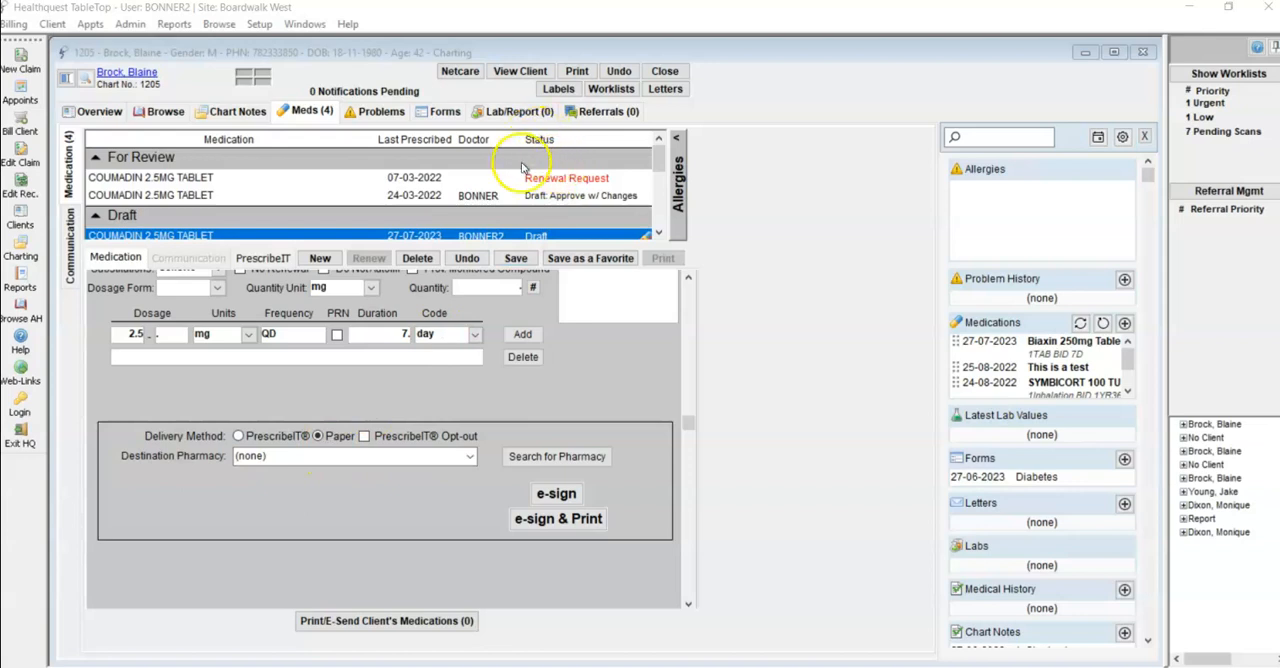
pyautogui.moveTo(656, 160); pyautogui.dragTo(661, 202)
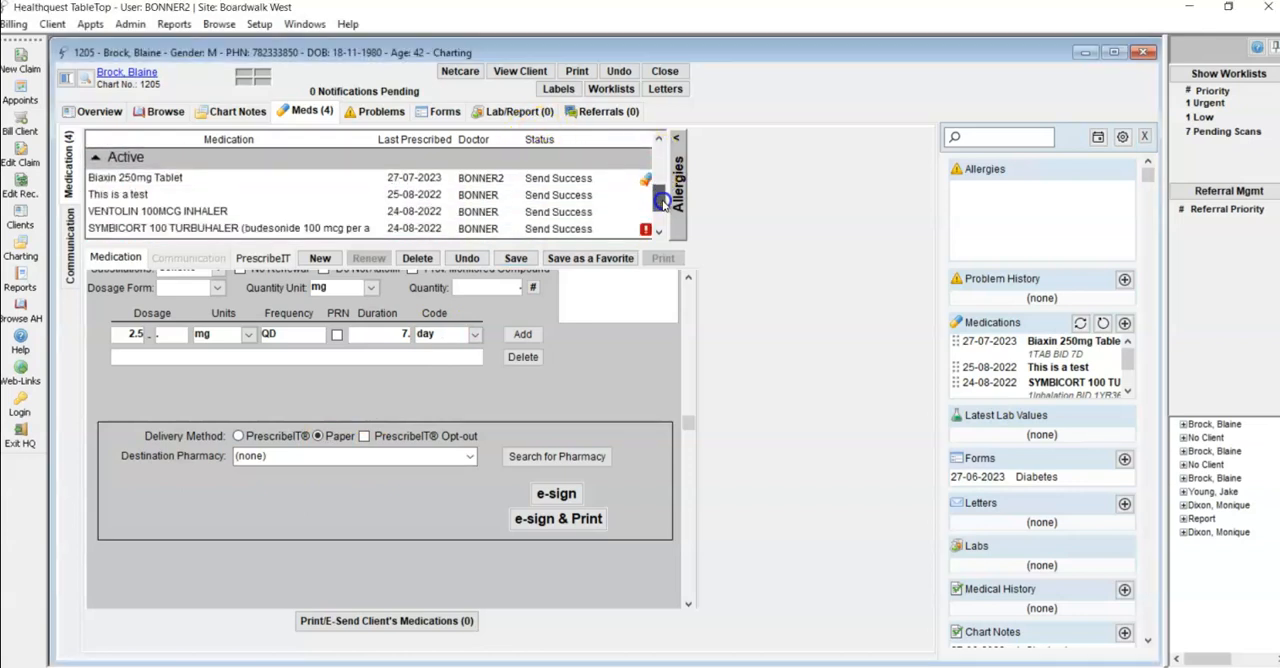